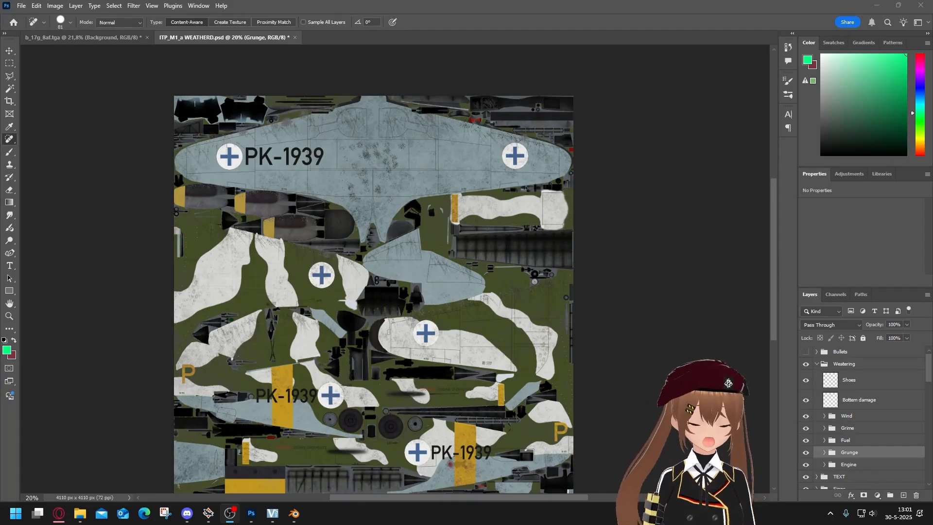
Examine the Bottom damage layer's weathering on the light blue wing underside.
click(825, 410)
scroll(339, 130, up, 5)
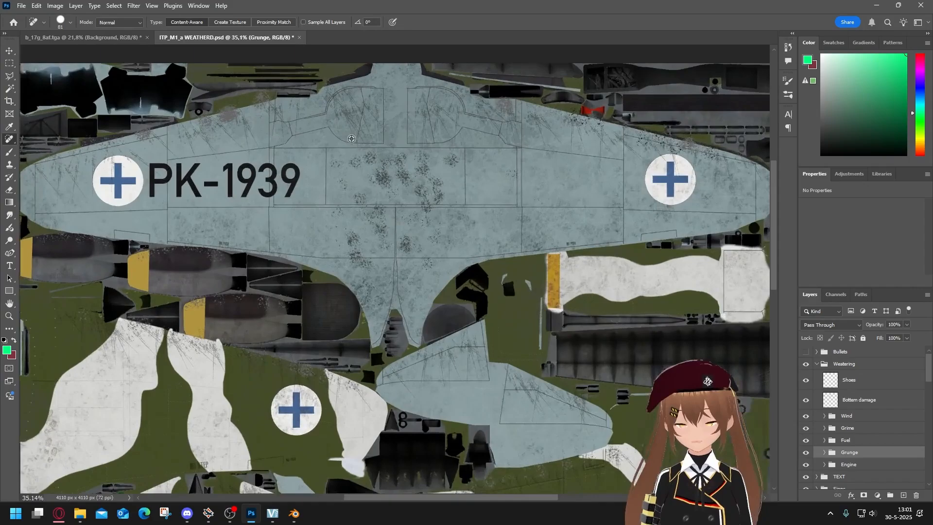
key(v)
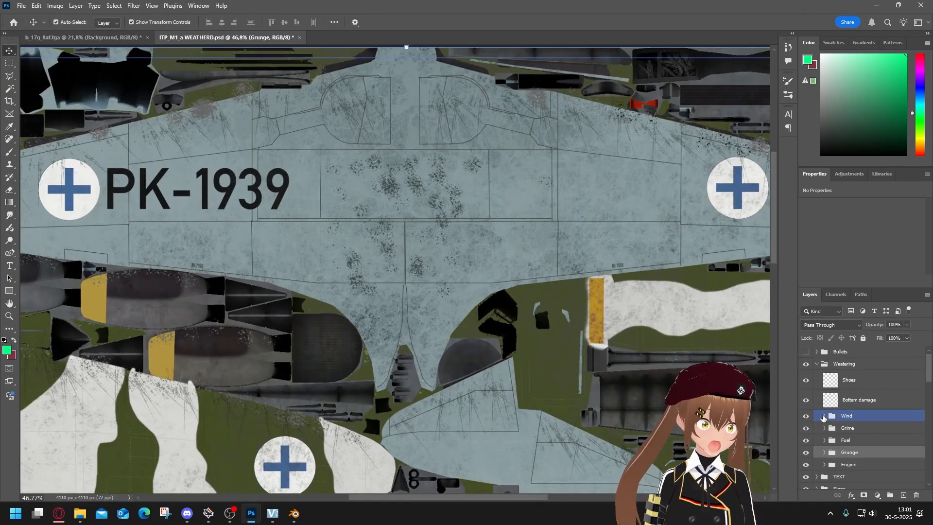
click(844, 374)
scroll(505, 223, down, 4)
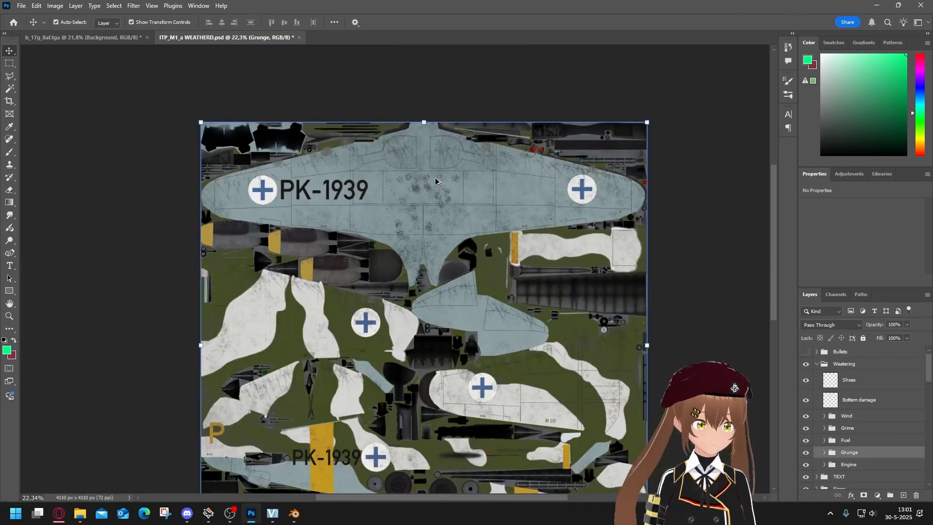
click(869, 399)
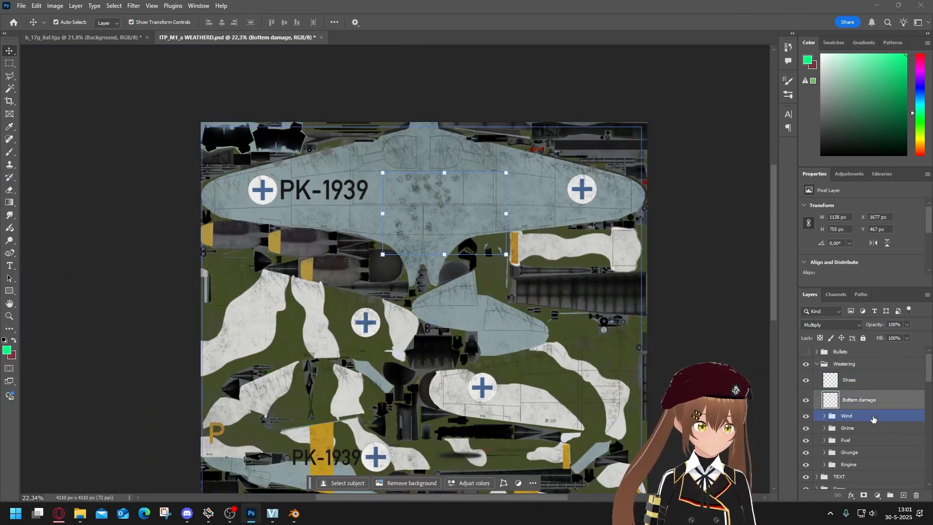
scroll(402, 240, up, 2)
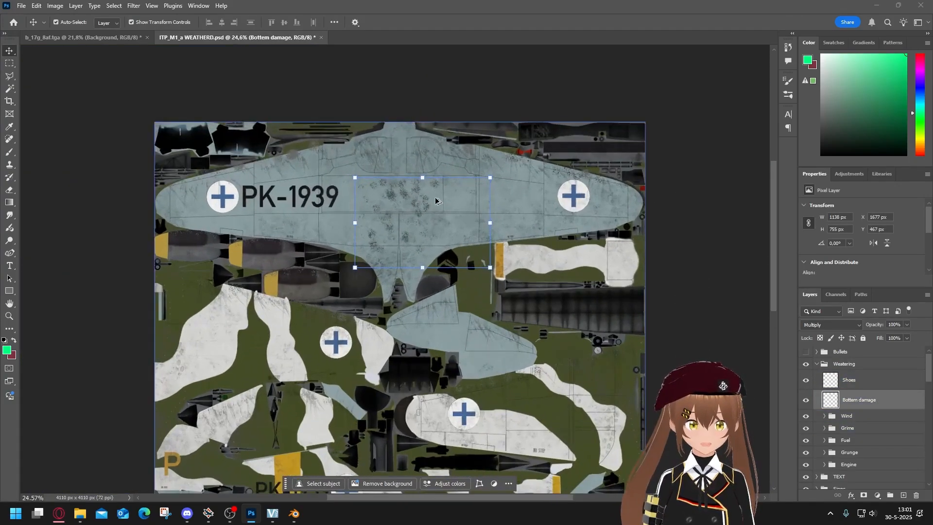
Toggle the Shoes layer's visibility and inspect the boot prints on the upper wing surface.
scroll(538, 328, up, 5)
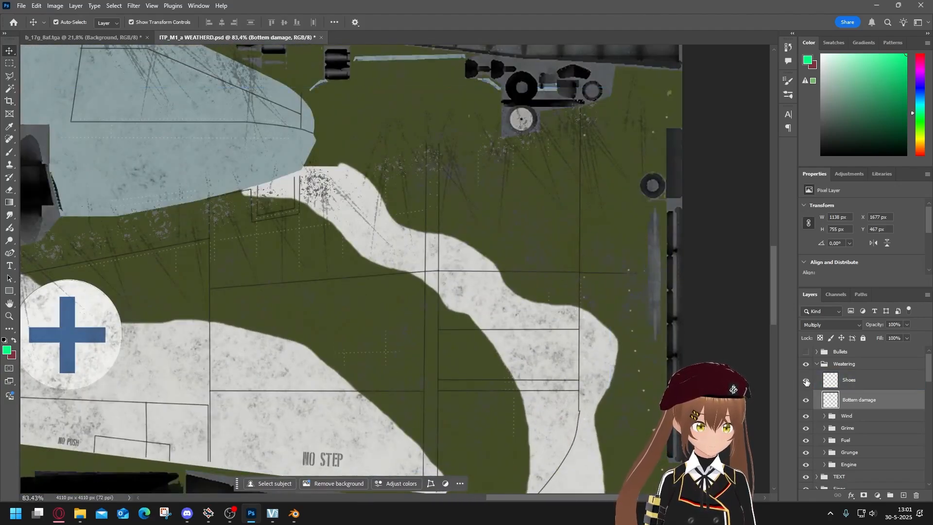
click(806, 382)
scroll(531, 282, down, 2)
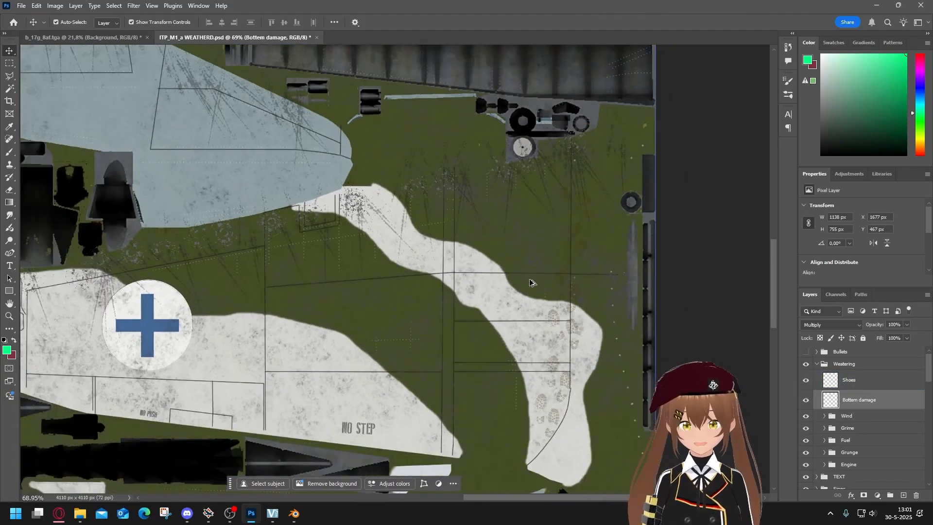
scroll(649, 247, down, 4)
scroll(663, 243, up, 2)
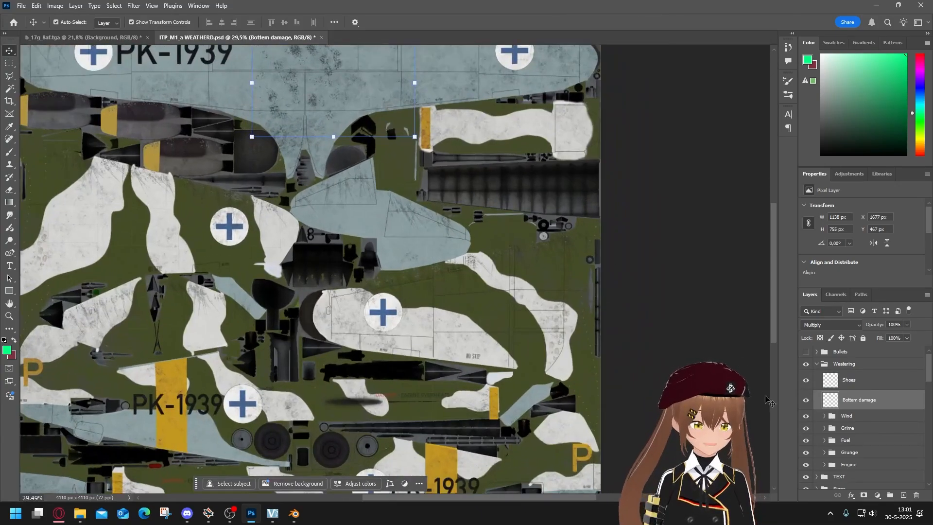
Review the Wind, Grime, Fuel and Engine weathering groups, switching the Engine group off and on to compare its effect.
click(857, 417)
click(857, 432)
click(865, 444)
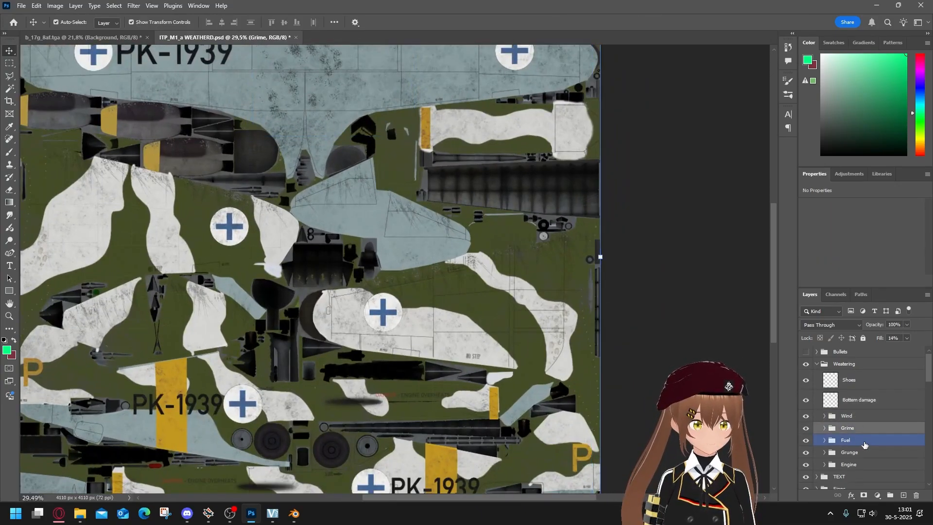
click(854, 464)
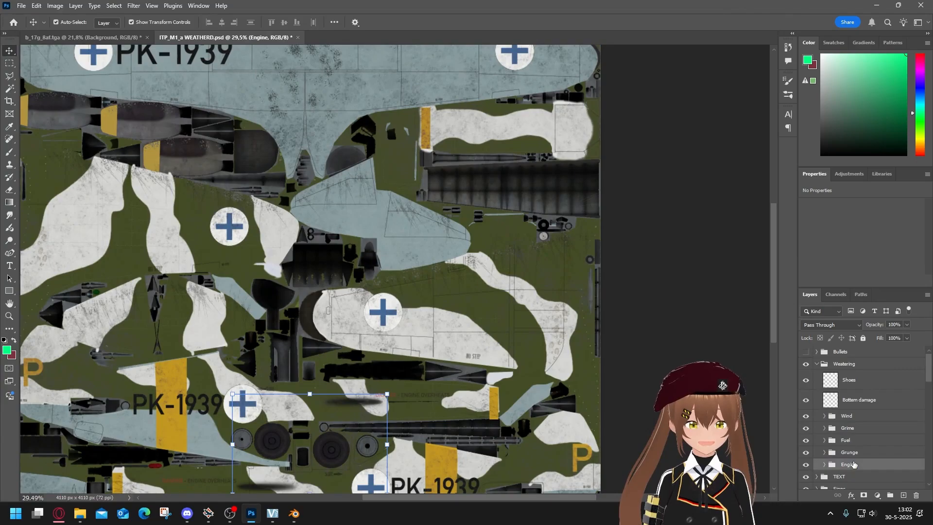
scroll(299, 394, up, 5)
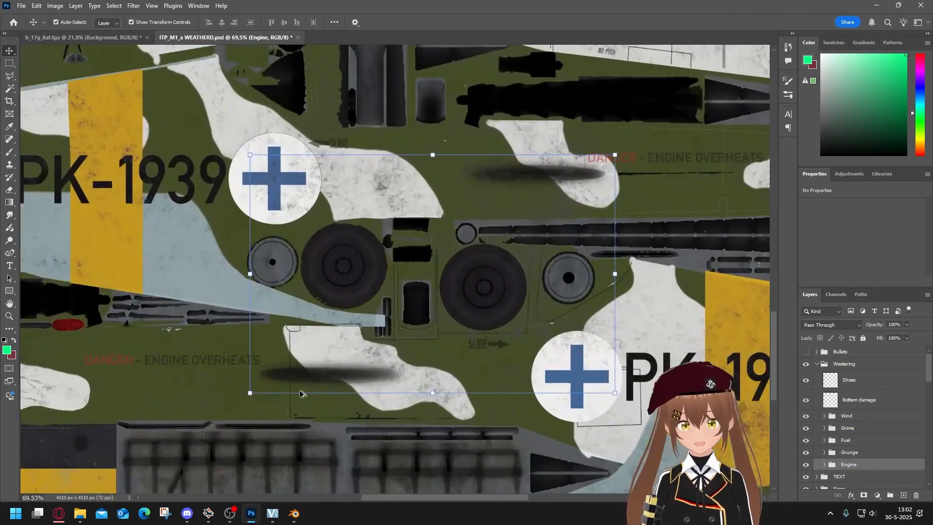
click(806, 464)
click(806, 465)
scroll(407, 392, down, 6)
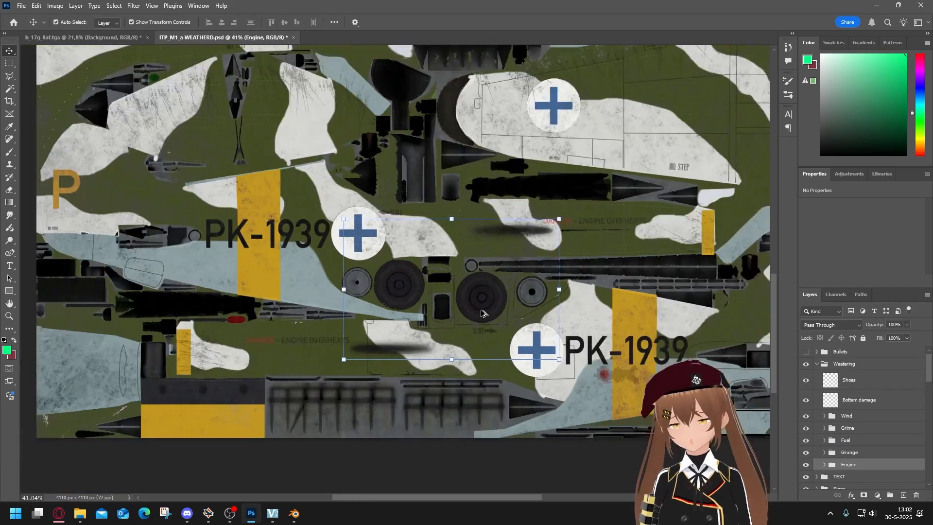
scroll(408, 392, down, 2)
scroll(435, 311, up, 3)
scroll(435, 269, up, 3)
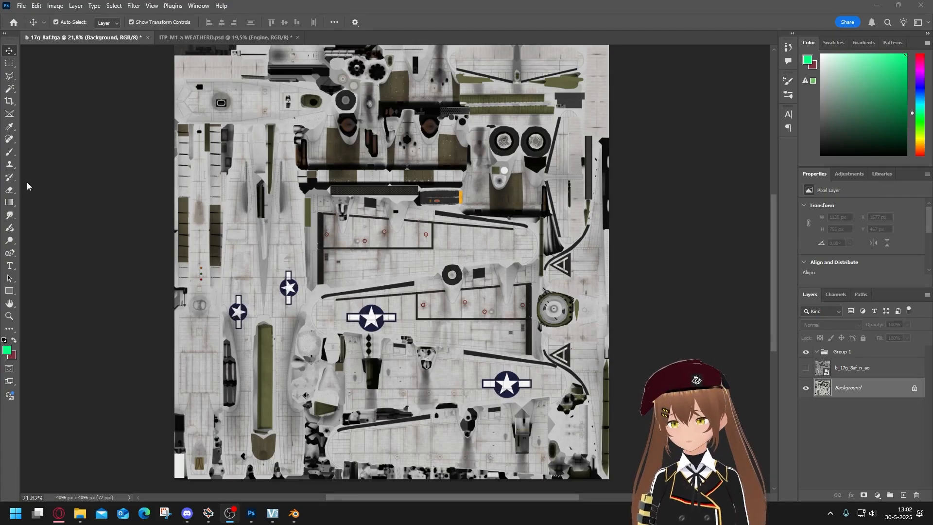
In b_17g_8af.tga, paint out the lower-left fuselage star insignia with the content-aware Spot Healing Brush.
click(10, 140)
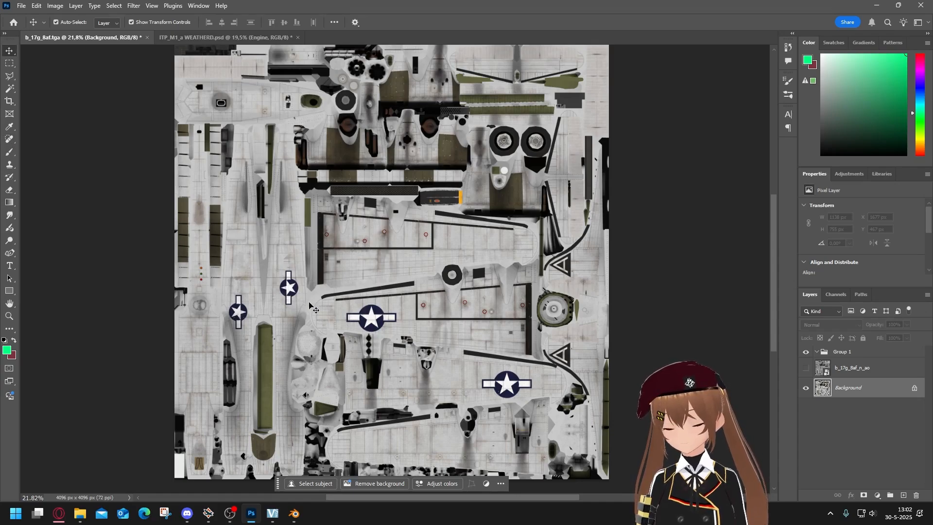
scroll(256, 299, up, 1)
scroll(256, 299, up, 5)
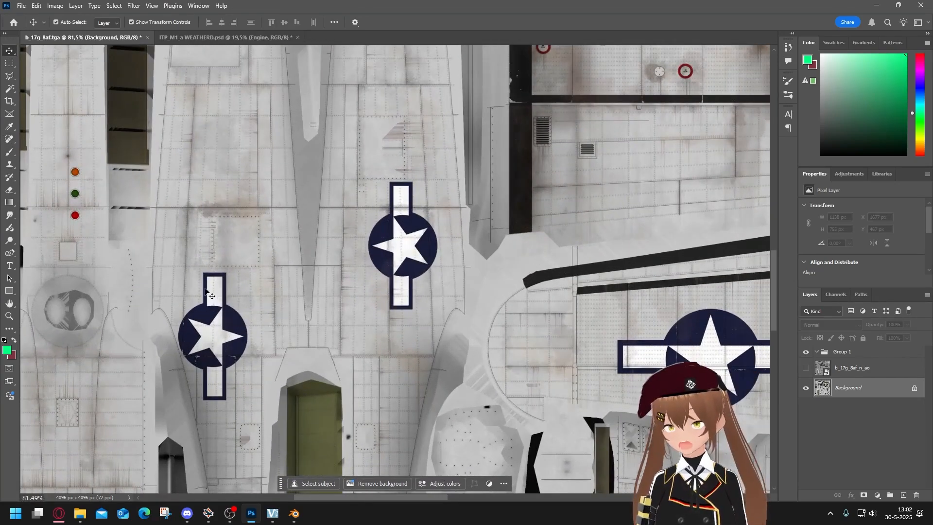
click(13, 144)
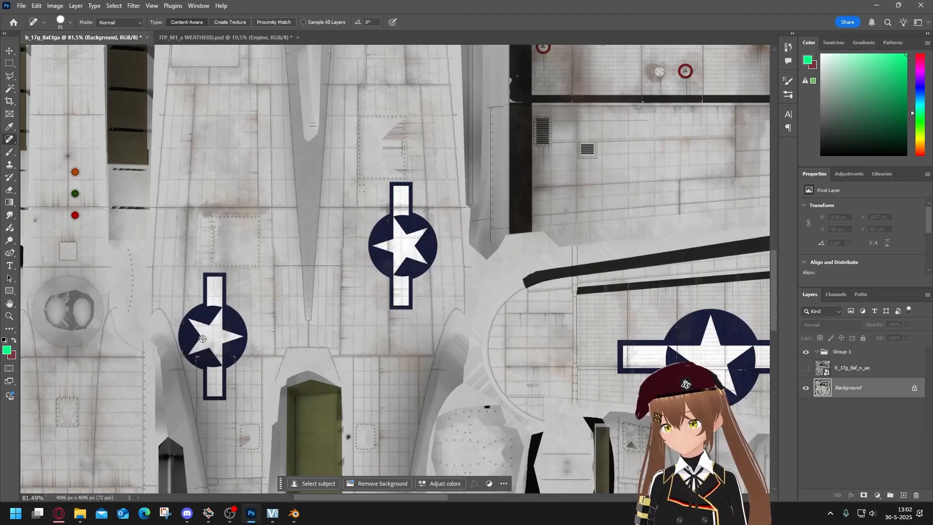
scroll(168, 308, up, 3)
mouse_move(168, 307)
mouse_down()
mouse_move(186, 360)
mouse_move(183, 341)
mouse_move(208, 383)
mouse_up()
drag(206, 382, 229, 438)
mouse_move(235, 394)
mouse_down()
mouse_move(276, 311)
mouse_move(228, 269)
mouse_up()
mouse_move(216, 262)
mouse_down()
mouse_move(207, 305)
mouse_move(200, 288)
mouse_move(203, 327)
mouse_move(227, 213)
mouse_move(256, 227)
mouse_move(251, 266)
mouse_up()
drag(220, 223, 244, 326)
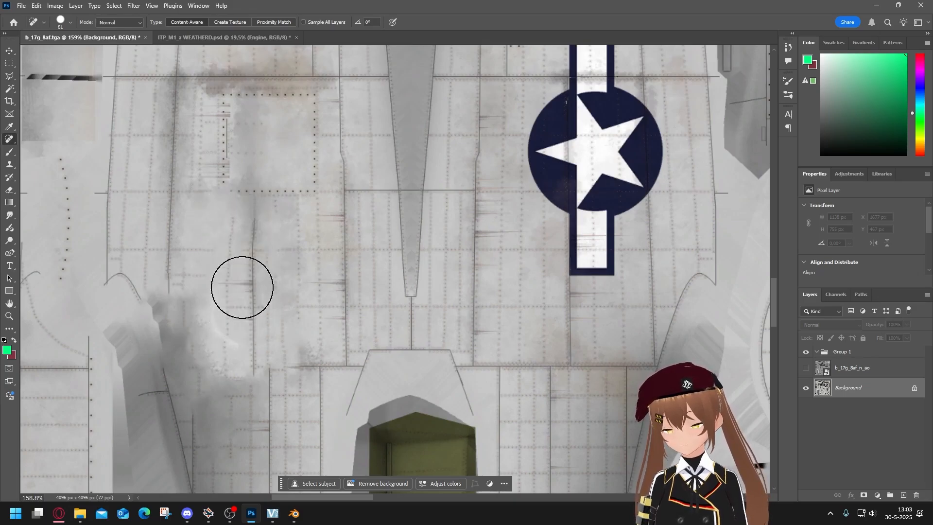
Heal the leftover smudges and broken panel lines where the lower-left fuselage insignia was removed.
drag(243, 276, 245, 332)
drag(208, 238, 220, 318)
mouse_move(205, 273)
mouse_down()
mouse_move(214, 333)
mouse_move(204, 386)
mouse_up()
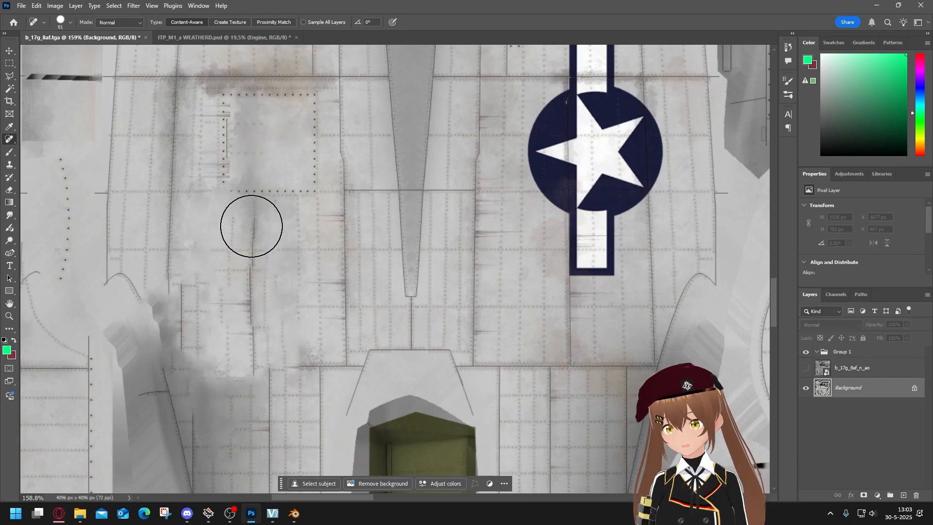
drag(253, 228, 256, 356)
drag(196, 202, 209, 311)
click(270, 217)
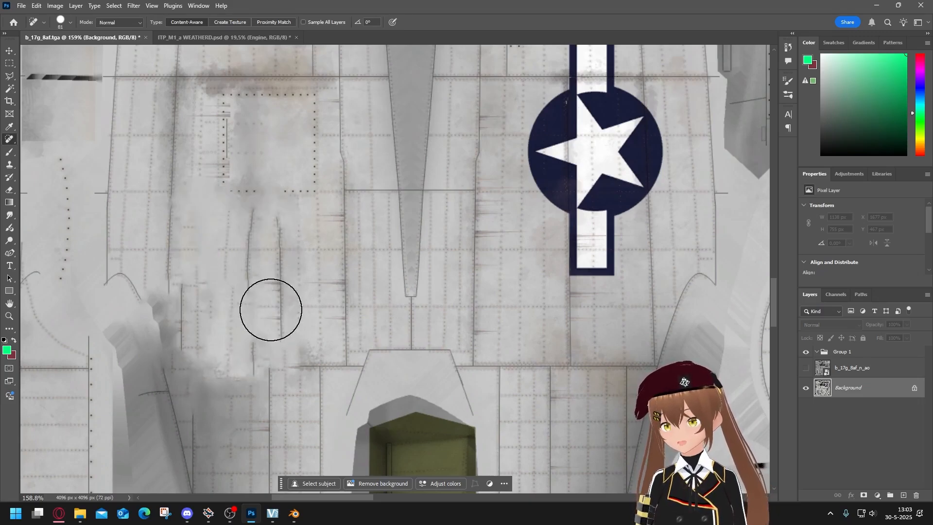
Paint out the second fuselage star insignia, on the other side of the tail spine, with the Spot Healing Brush.
scroll(292, 301, down, 6)
scroll(360, 257, up, 5)
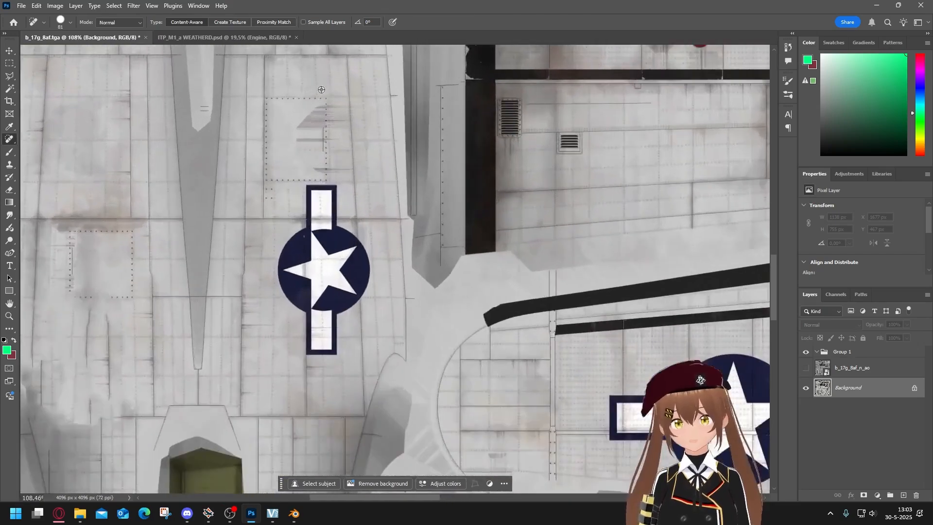
scroll(326, 331, up, 1)
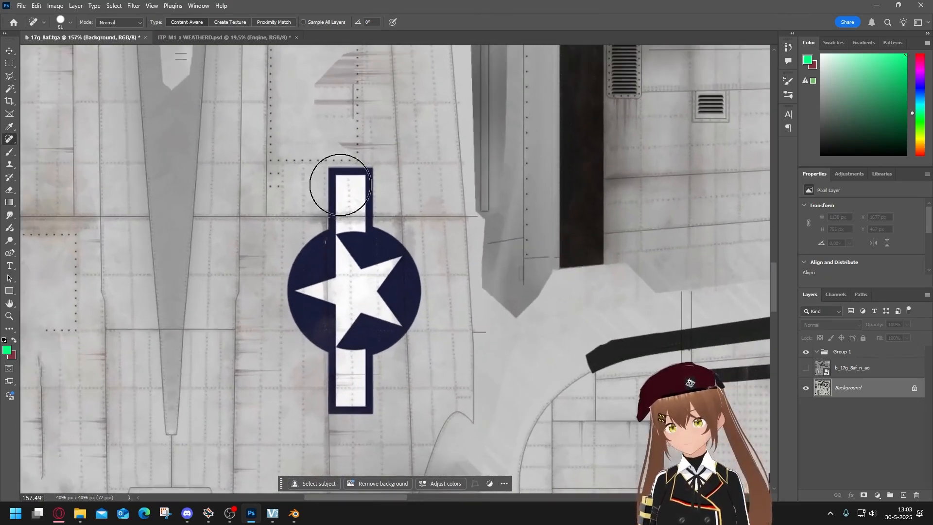
drag(340, 183, 311, 291)
mouse_move(314, 248)
mouse_down()
mouse_move(317, 349)
mouse_move(350, 410)
mouse_move(382, 321)
mouse_move(381, 233)
mouse_move(366, 191)
mouse_up()
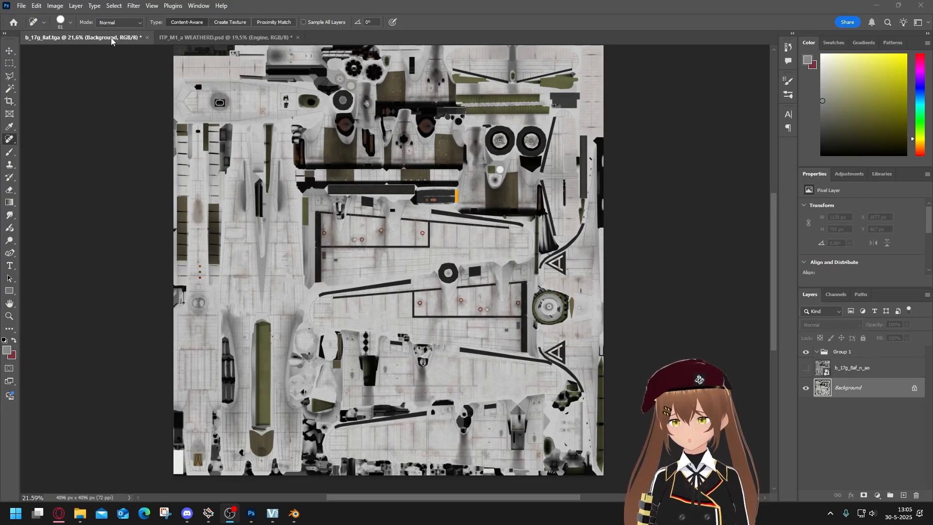
Start a Color Range selection and sample the light grey metal skin on the wings and fuselage.
click(110, 7)
click(112, 6)
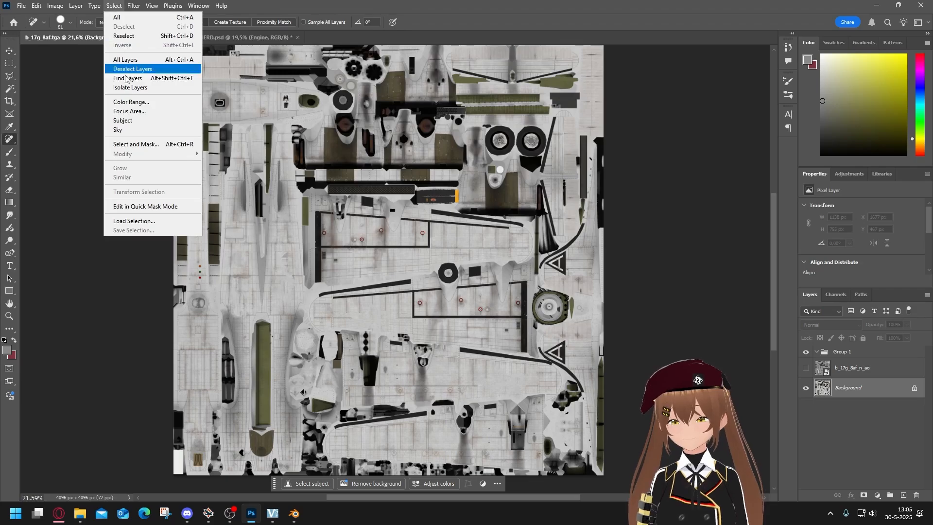
click(131, 102)
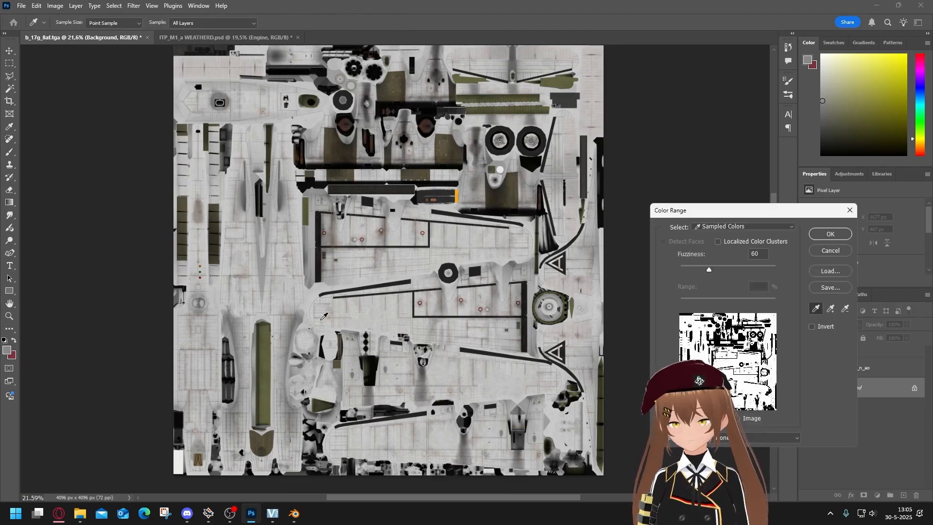
scroll(394, 293, up, 1)
scroll(394, 293, up, 1)
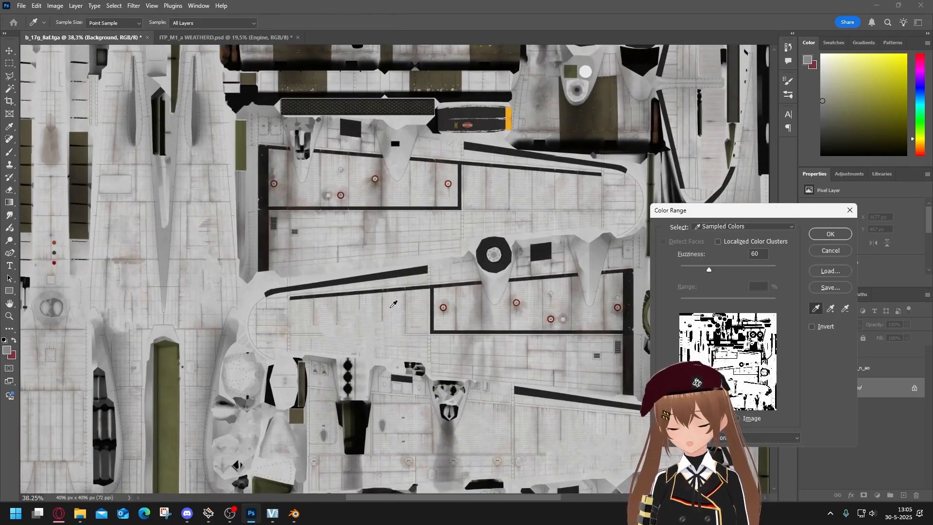
click(370, 325)
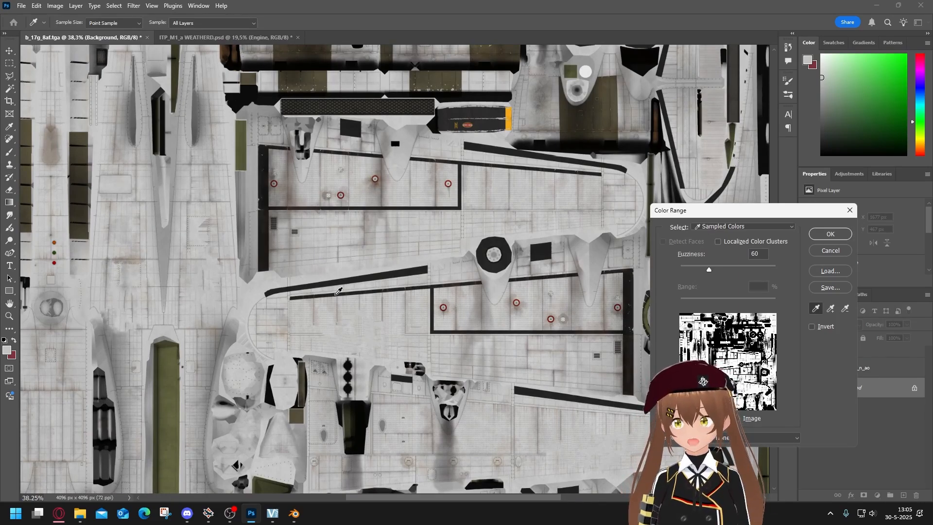
click(228, 280)
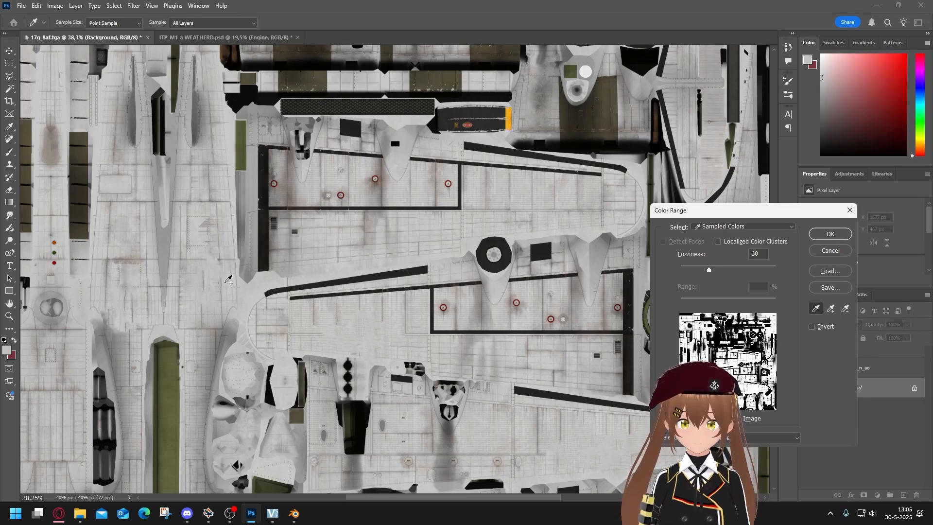
click(481, 310)
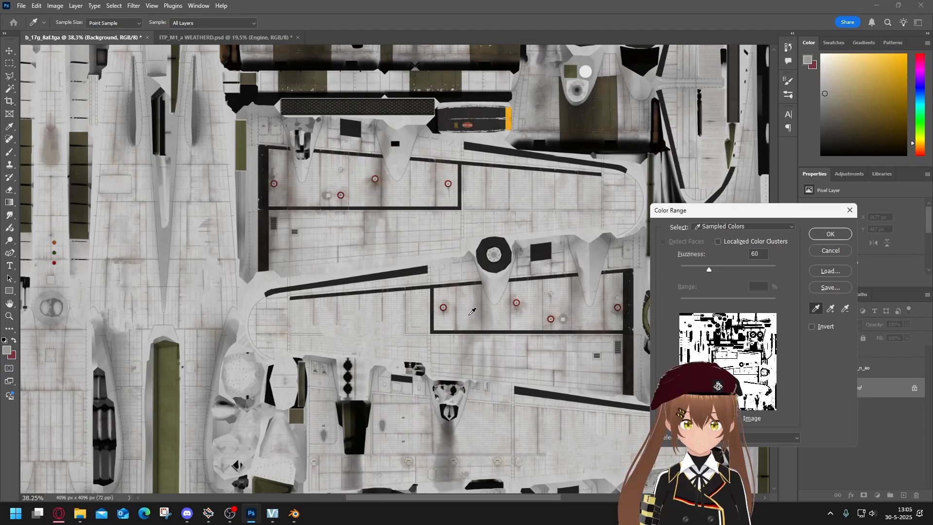
click(548, 305)
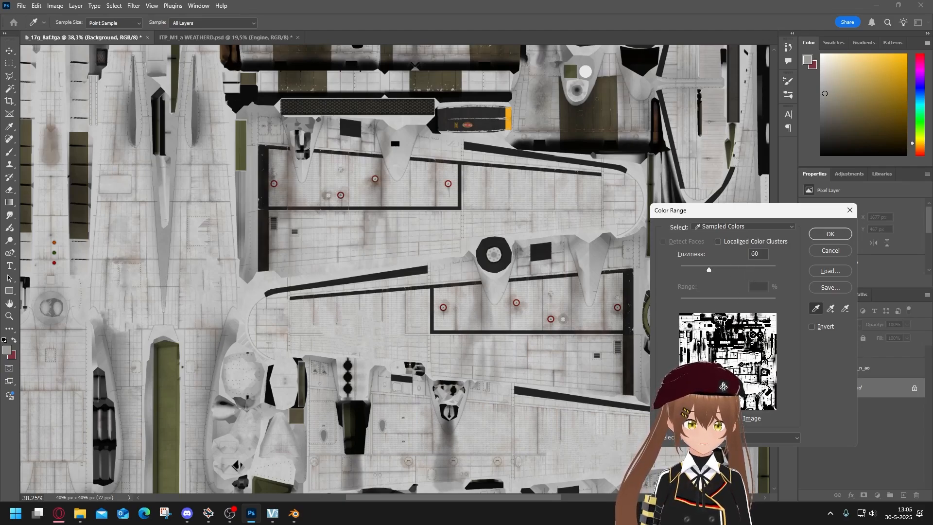
Set the Color Range fuzziness to 90 and create the selection of the grey aircraft skin.
drag(709, 268, 807, 269)
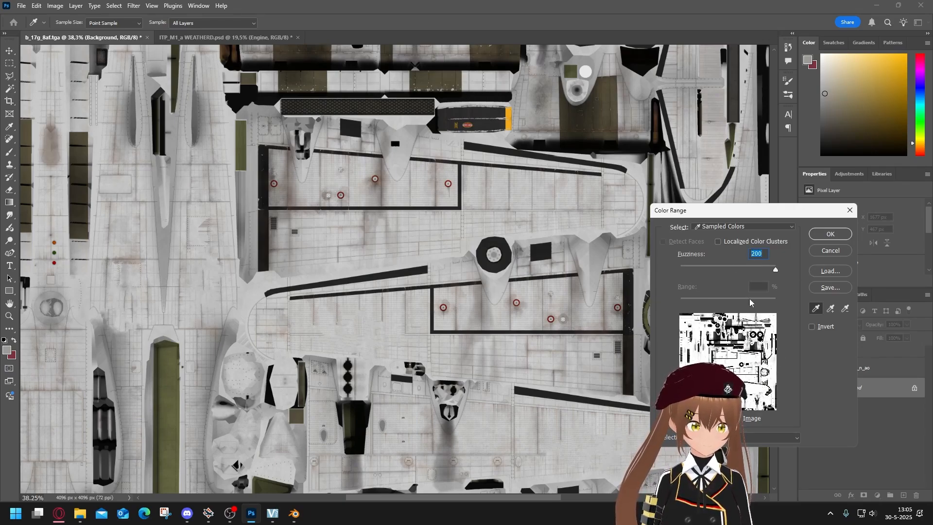
click(712, 270)
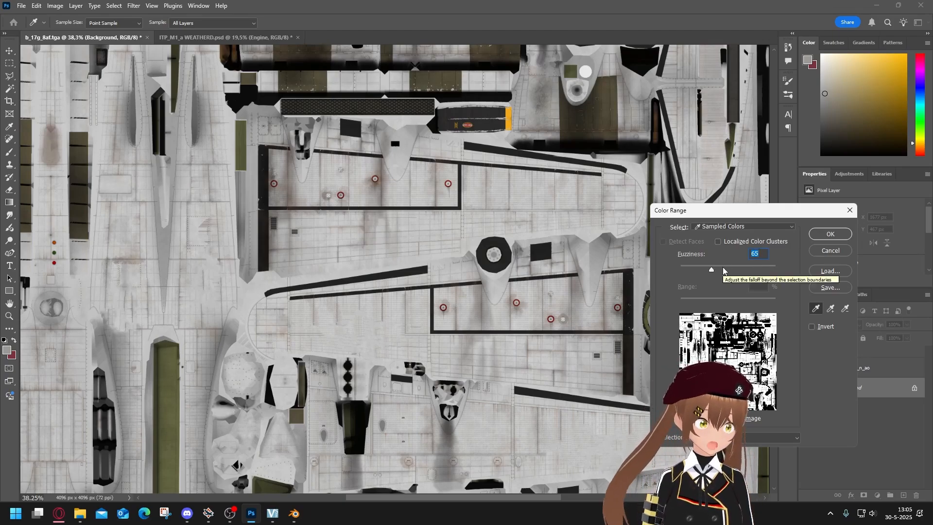
click(723, 270)
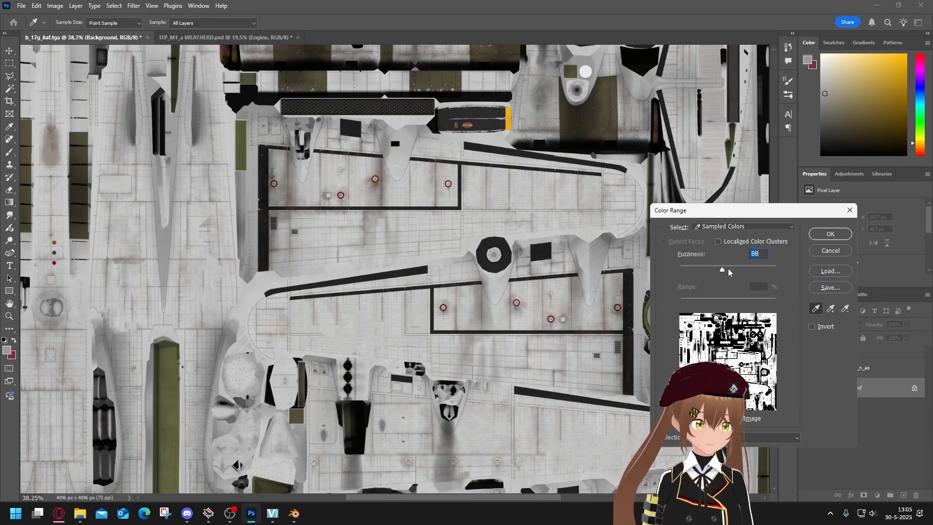
text(90)
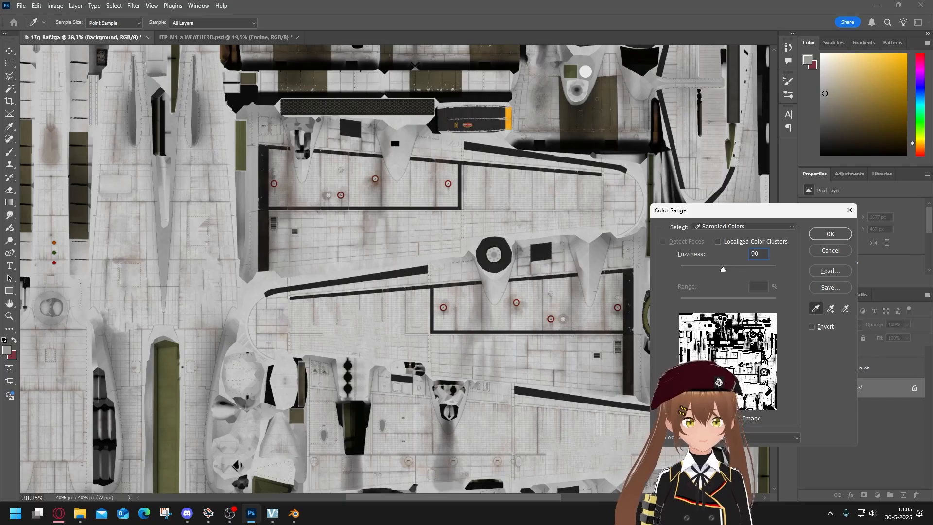
click(831, 234)
Create a layer group above the Background and mask it with the grey aircraft skin selection.
key(j)
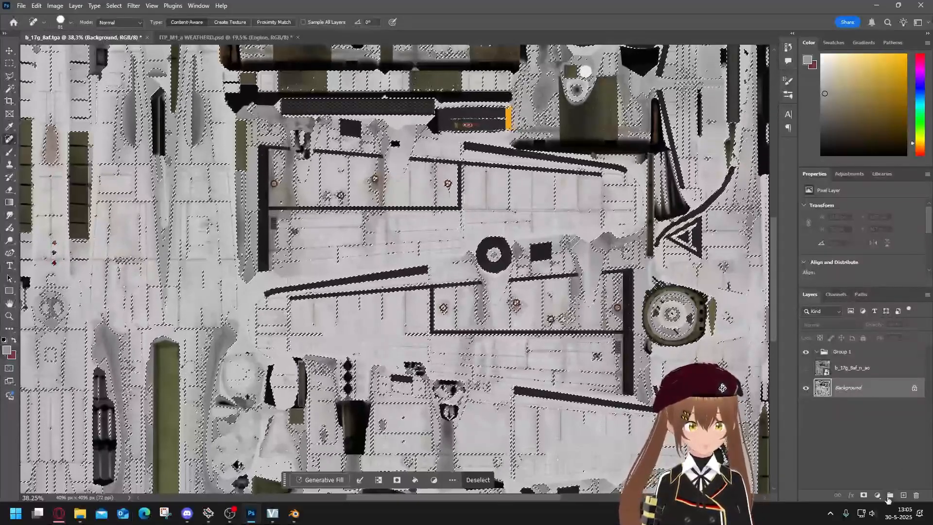
click(889, 495)
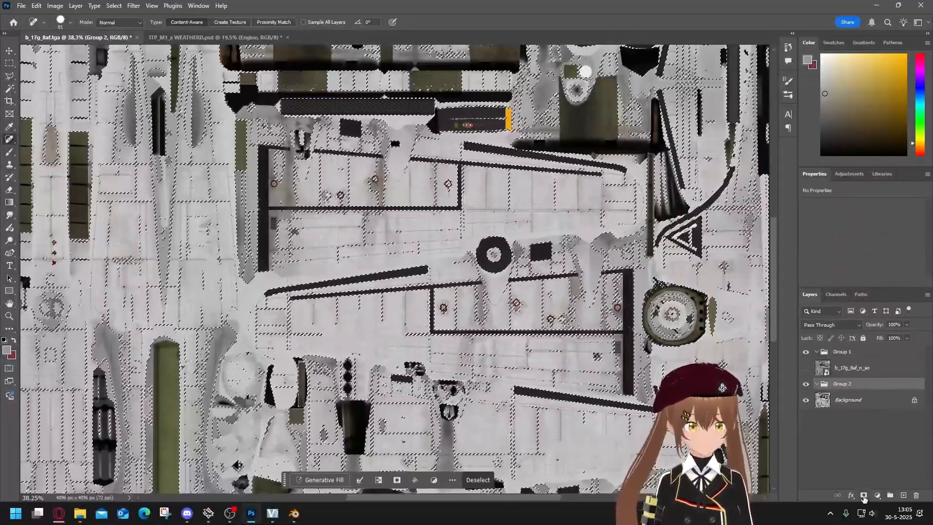
click(863, 495)
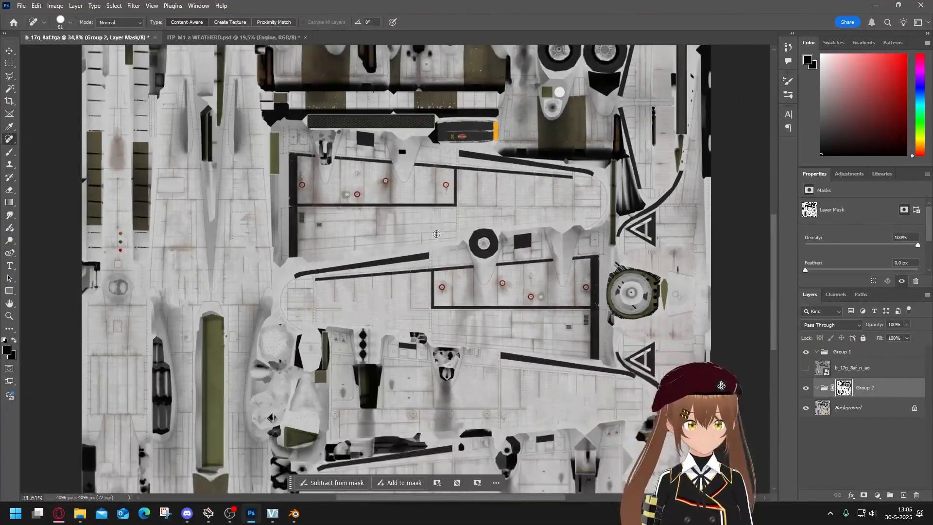
scroll(437, 234, down, 5)
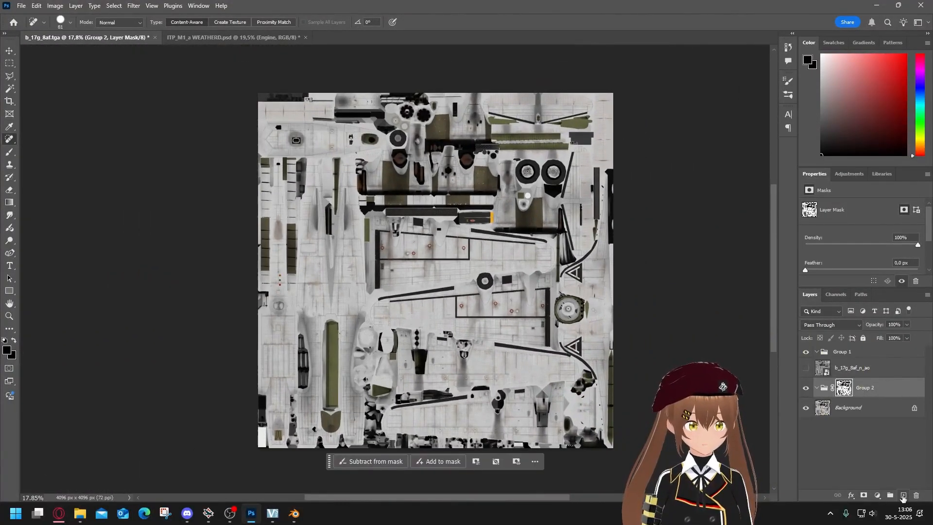
Add a new layer inside the masked group and fill it with bright blue to check the mask's coverage.
click(903, 496)
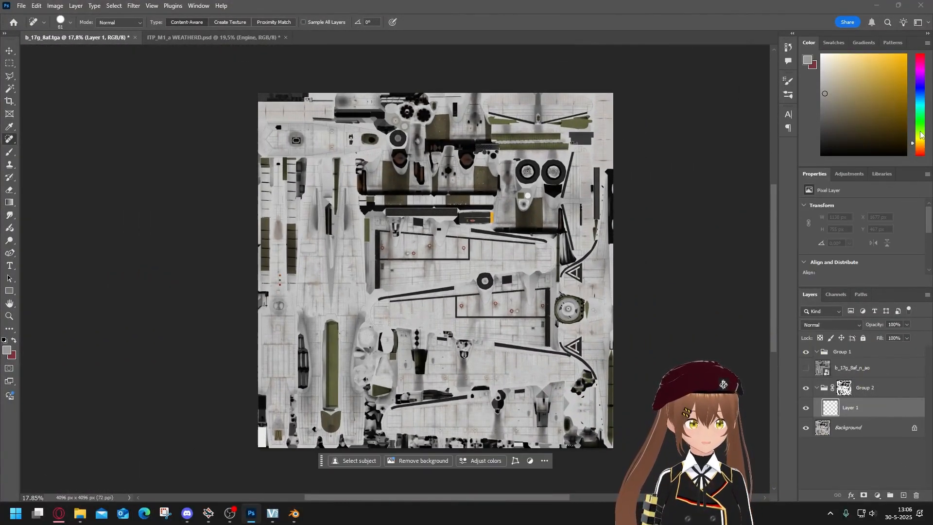
drag(921, 134, 928, 96)
drag(880, 91, 932, 8)
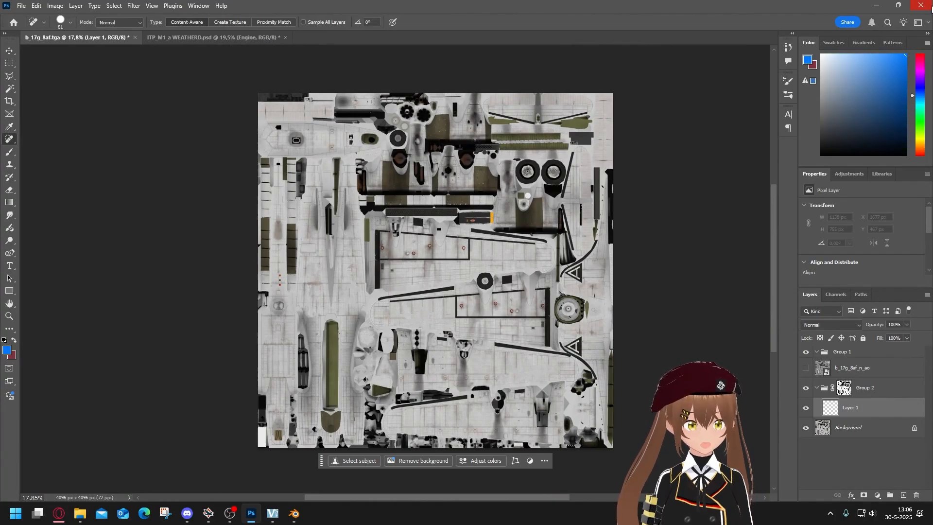
key(alt+BackSpace)
scroll(357, 371, up, 10)
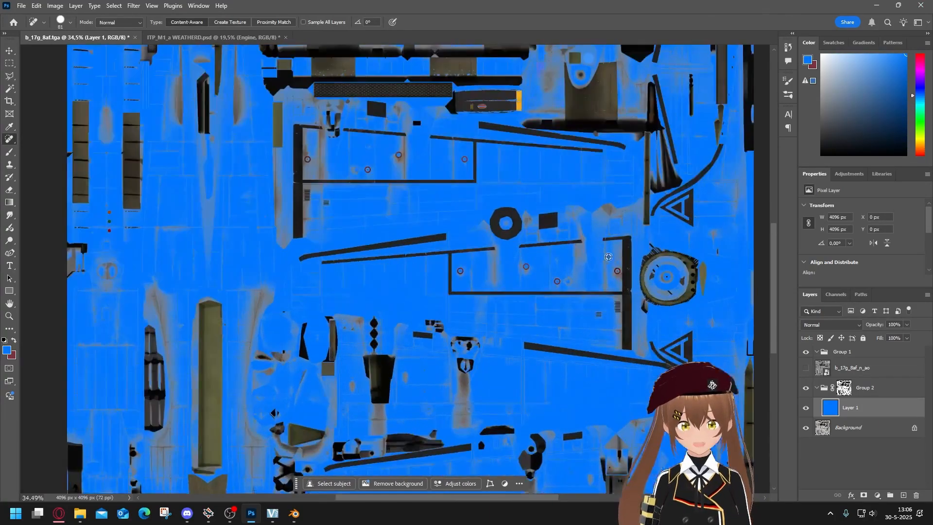
scroll(573, 219, up, 1)
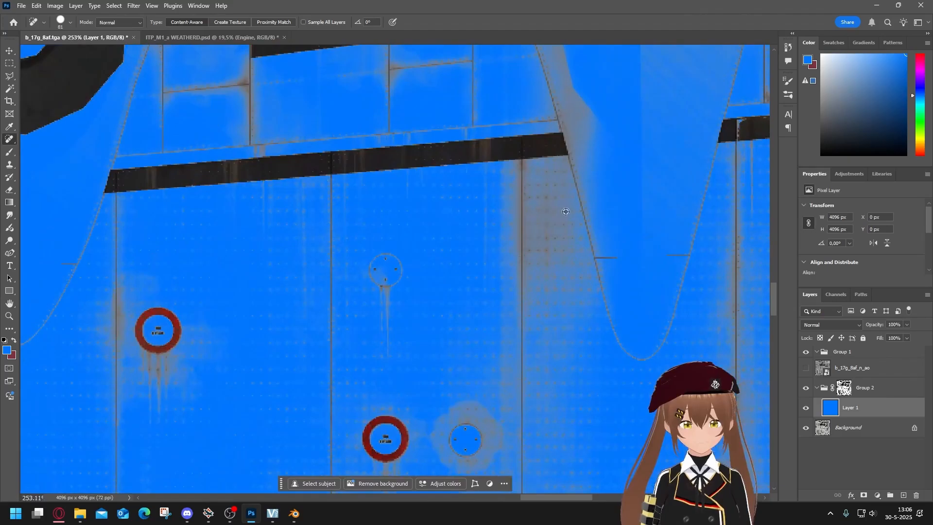
scroll(507, 328, down, 10)
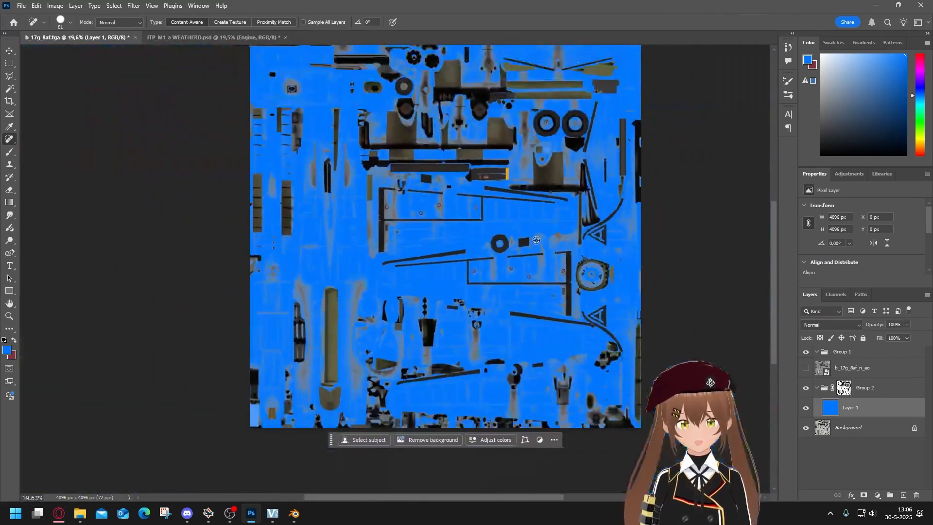
scroll(560, 195, up, 1)
scroll(556, 182, up, 1)
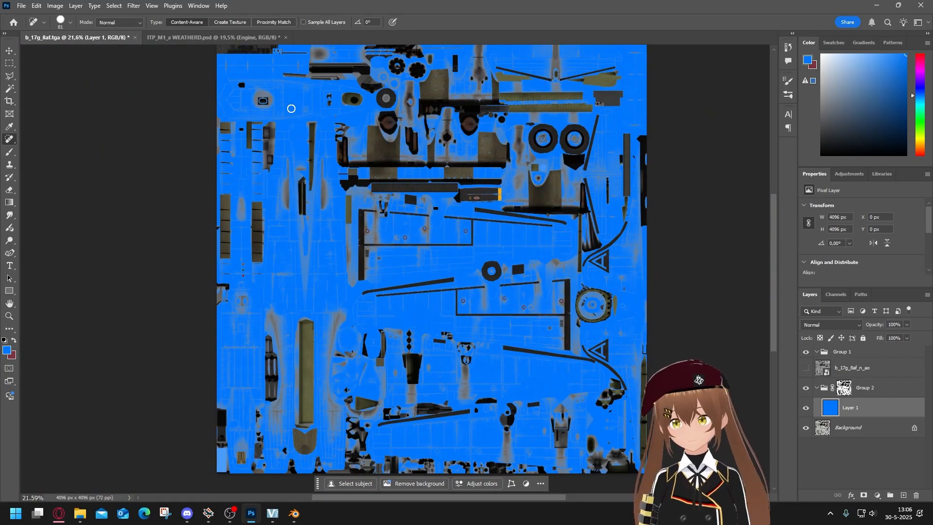
View the finished skin in ITP_M1_a WEATHERD.psd as a reference and return to the b_17g_8af.tga document.
click(10, 50)
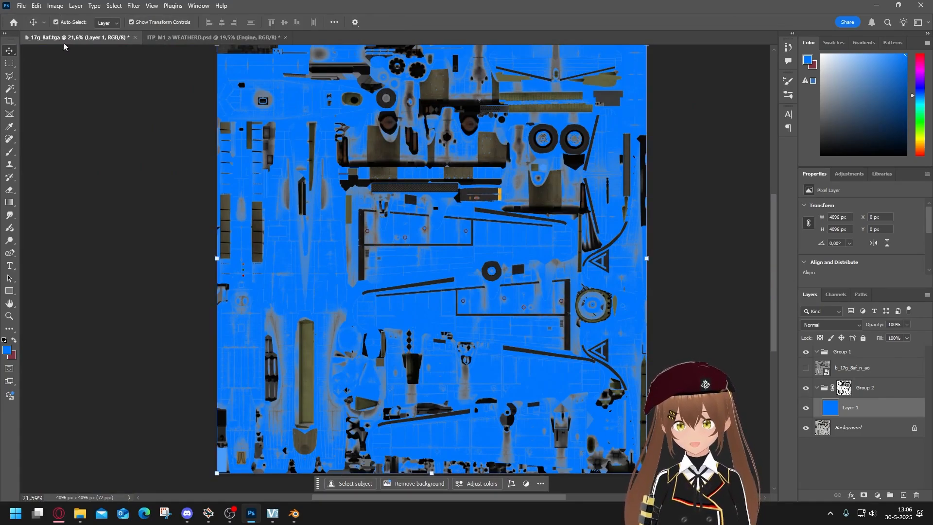
click(185, 38)
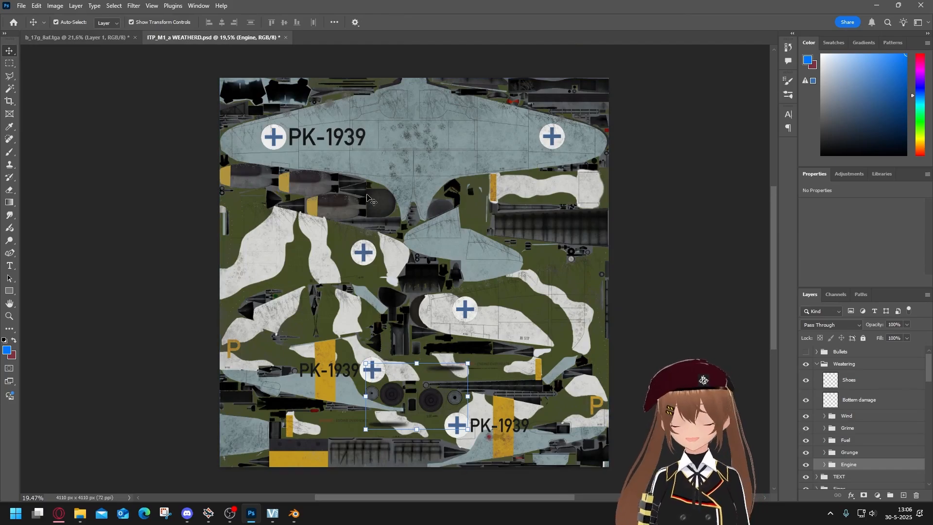
click(97, 37)
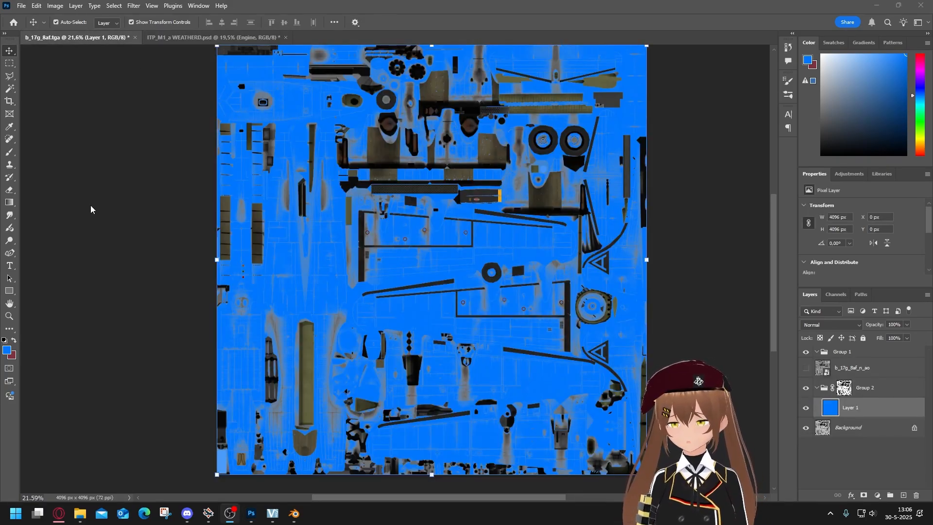
Show the b_17g_8af_n_ao layer and examine the insignia shapes on the wings and fuselage.
click(871, 372)
click(805, 370)
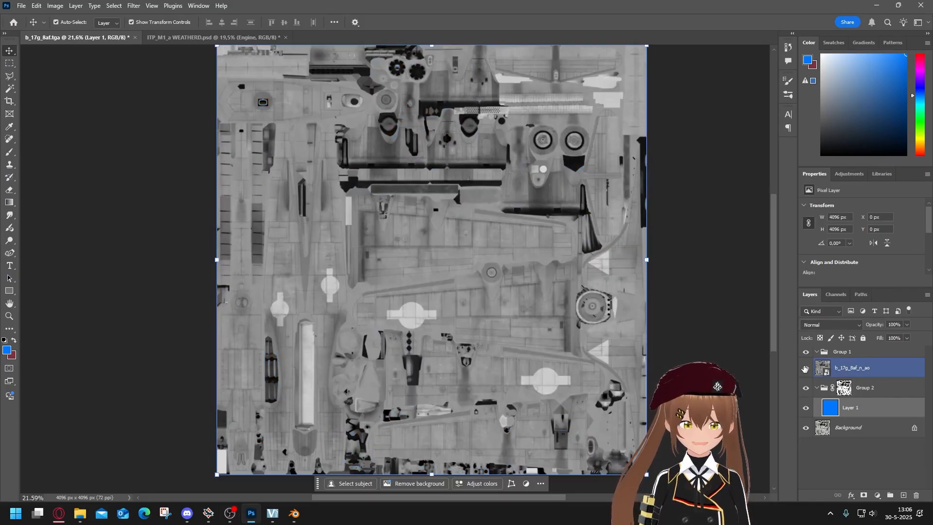
scroll(412, 314, up, 8)
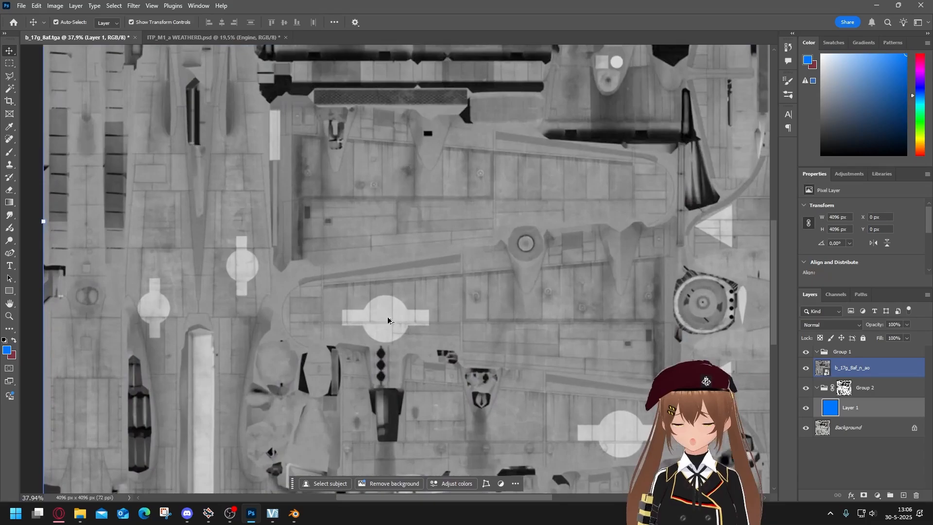
scroll(420, 271, down, 8)
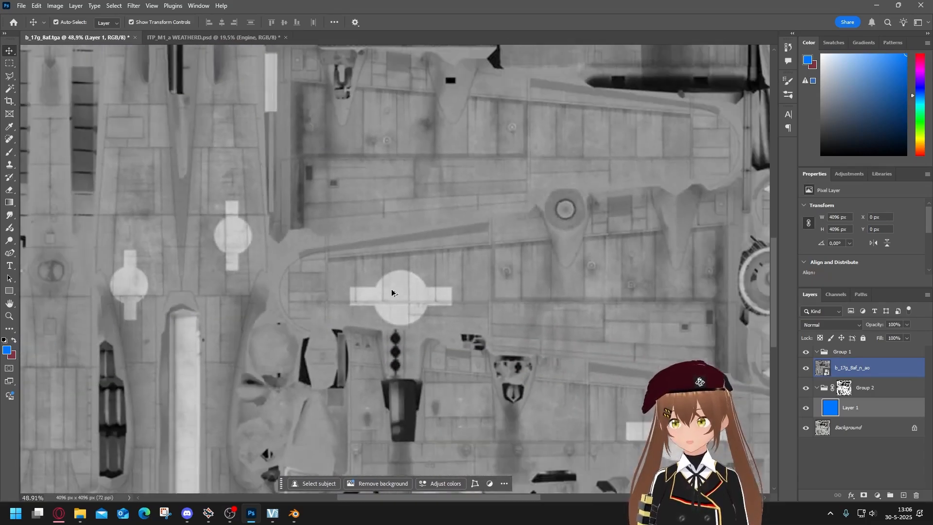
scroll(434, 230, up, 1)
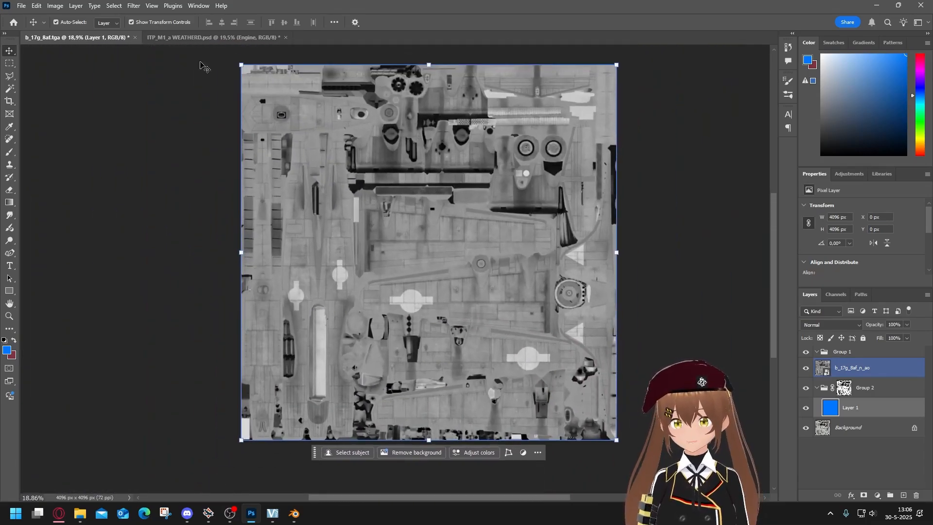
Select the mid-grey skin panels of the visible ambient occlusion texture with Color Range at fuzziness 57.
click(114, 6)
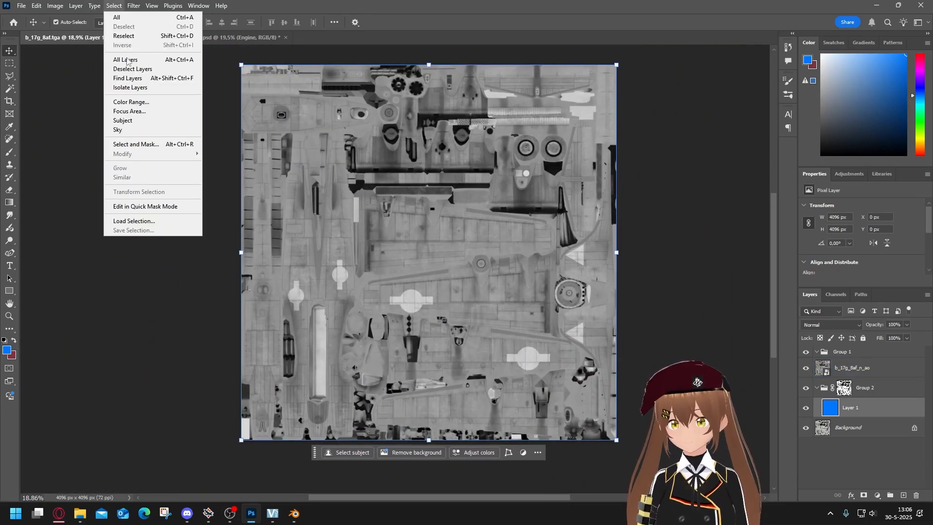
click(142, 103)
click(411, 298)
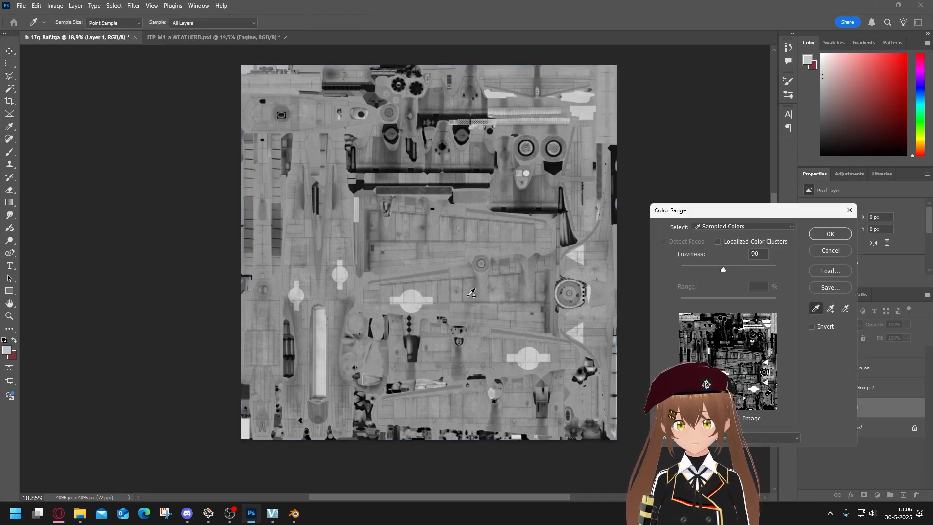
click(460, 293)
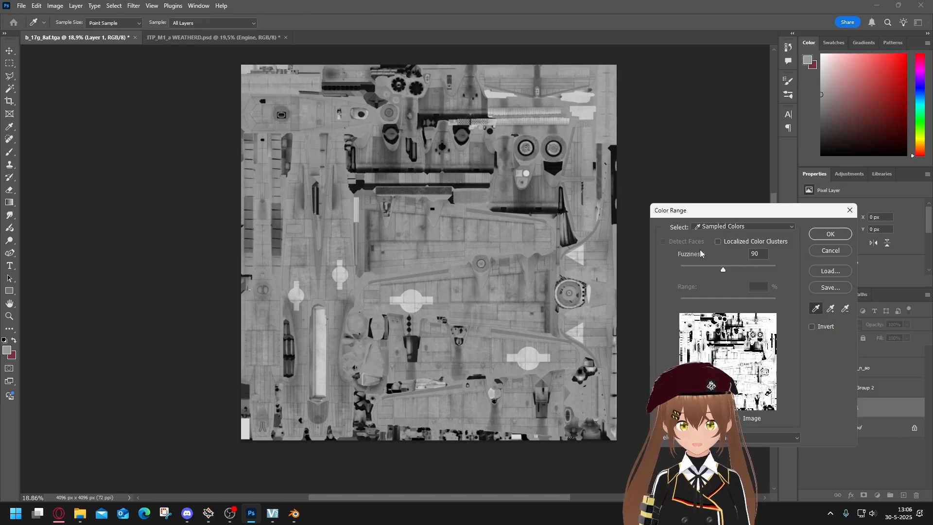
drag(708, 271, 709, 271)
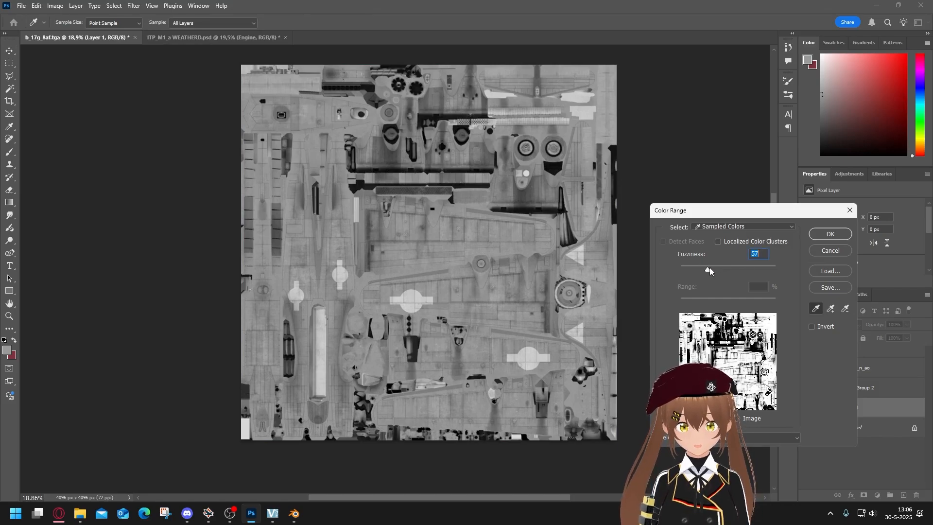
click(832, 235)
Create a layer group above the b_17g_8af_n_ao layer and mask it with the current selection.
click(859, 372)
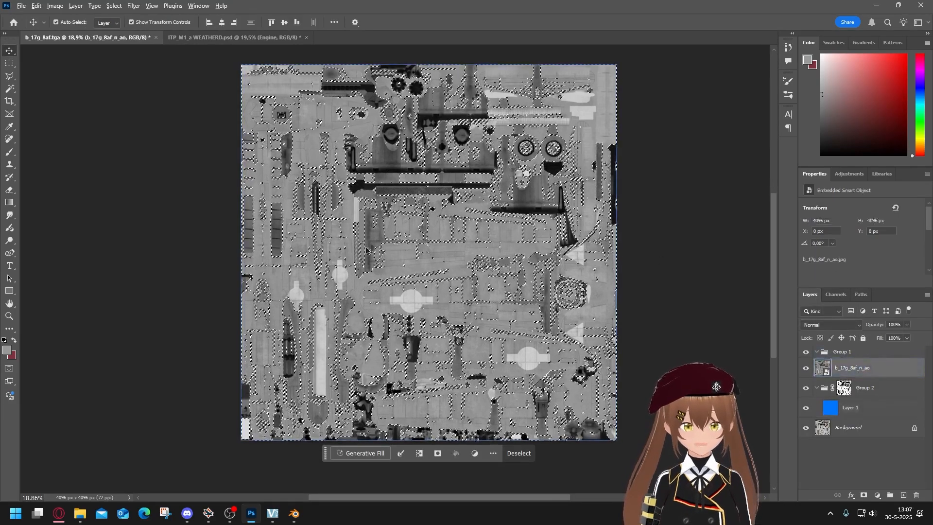
scroll(367, 250, up, 2)
key(ctrl+g)
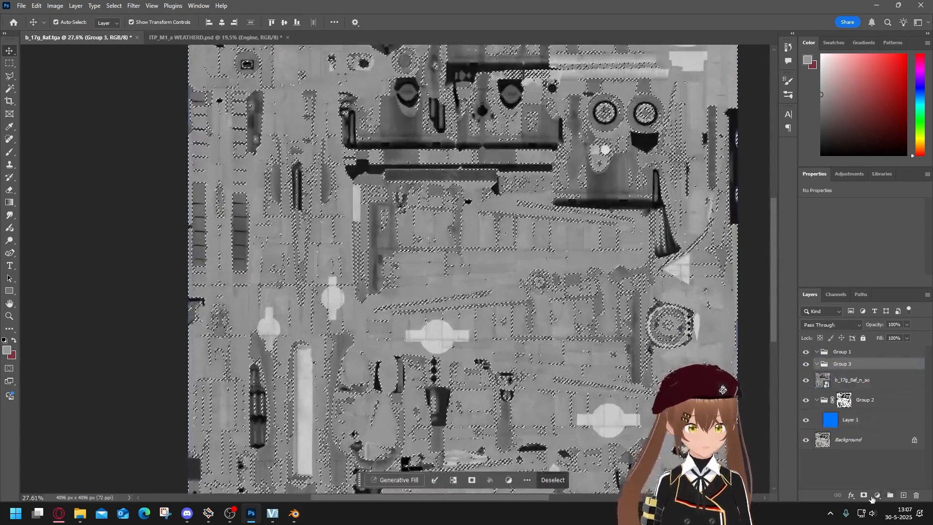
click(863, 495)
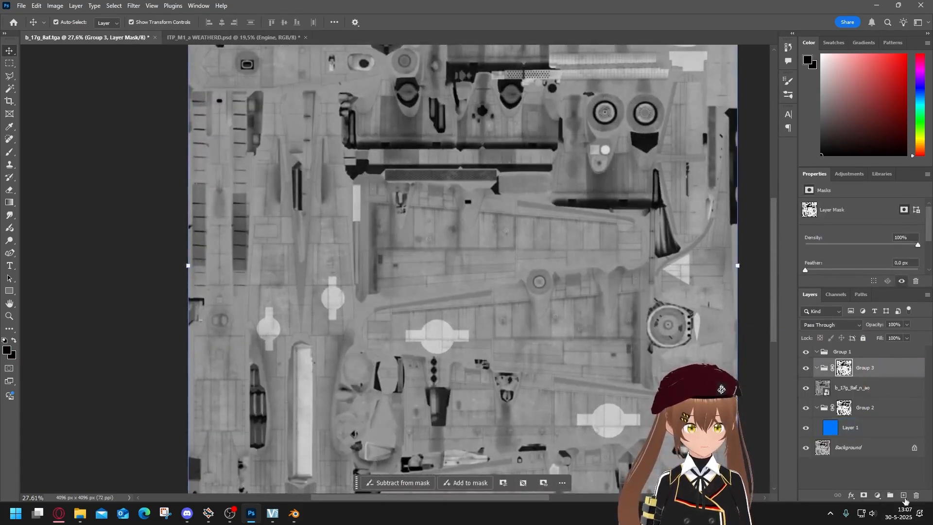
Add a new layer inside the upper masked group, fill it with bright red and check the wing insignia area.
click(903, 495)
click(905, 54)
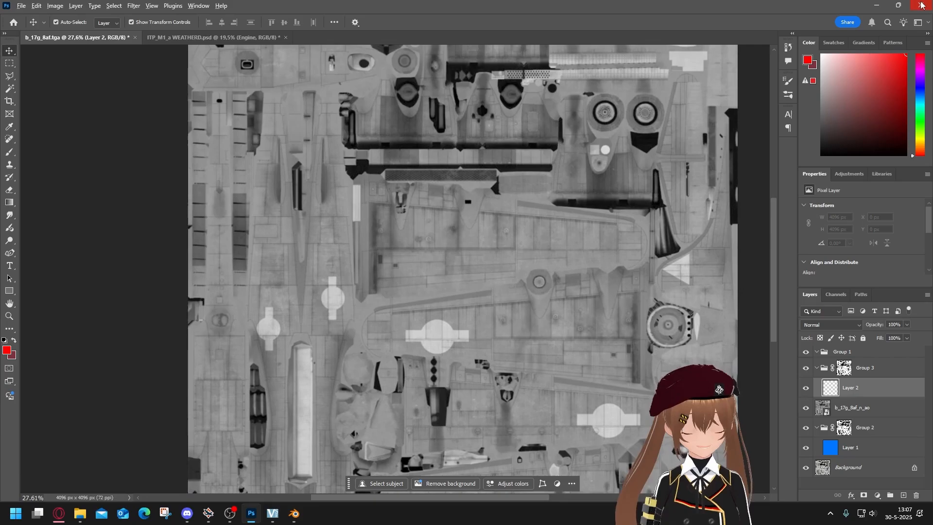
key(alt+BackSpace)
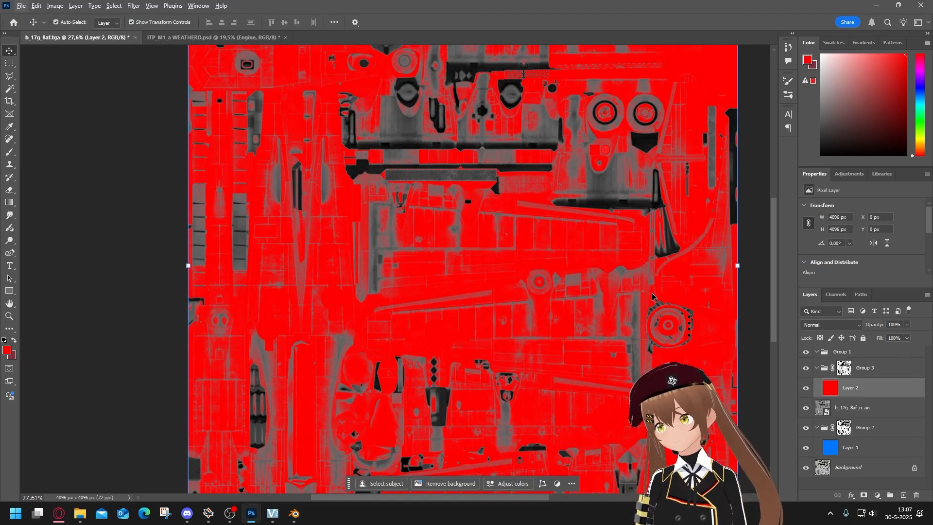
scroll(583, 398, up, 10)
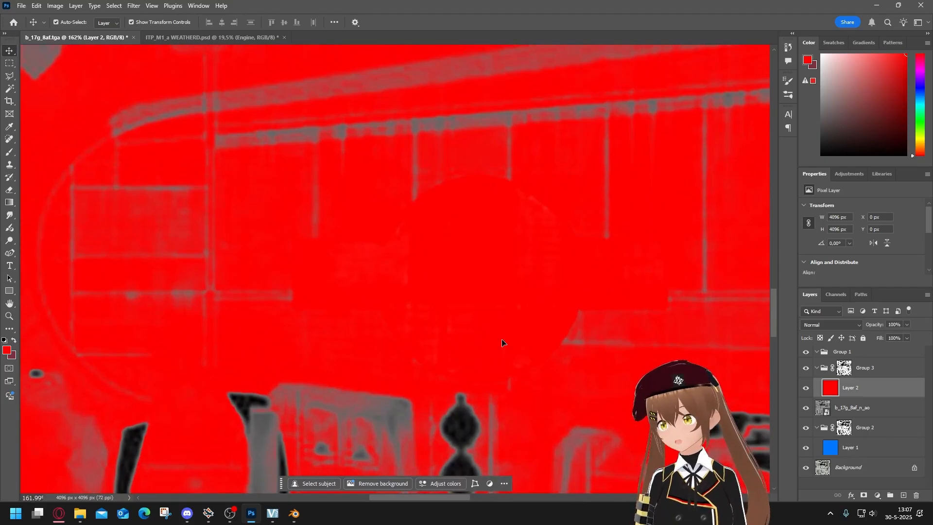
Switch to War Thunder and examine the B-17G user skin's wings, fuselage and insignia from both sides.
key(alt+Tab)
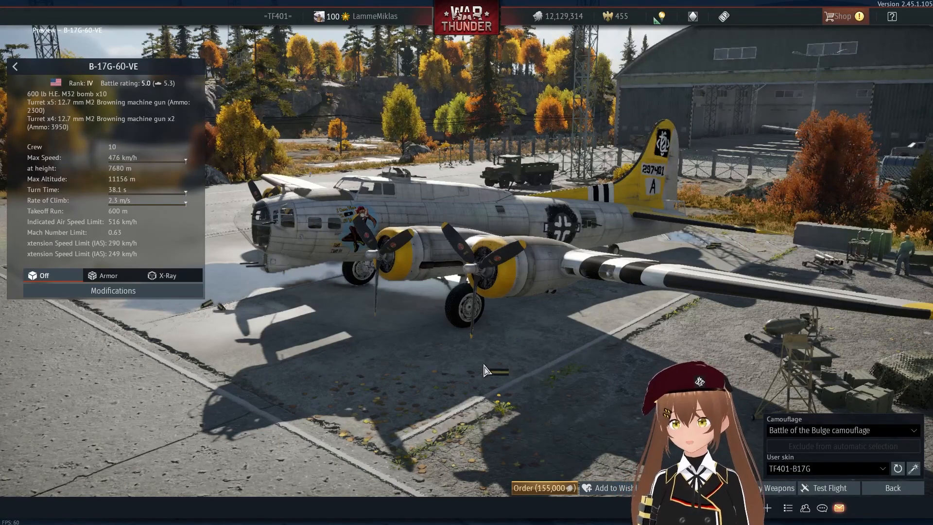
drag(489, 375, 758, 342)
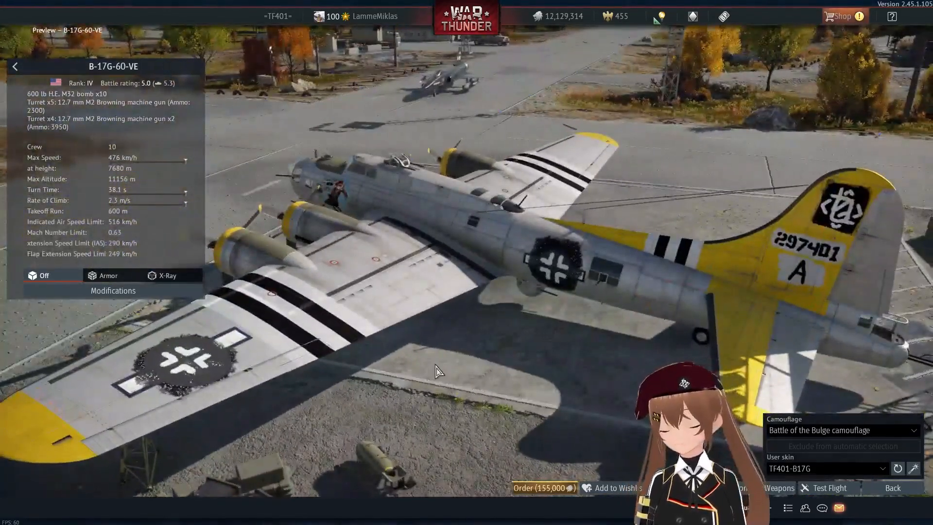
drag(437, 370, 355, 340)
drag(461, 336, 446, 224)
scroll(446, 225, up, 3)
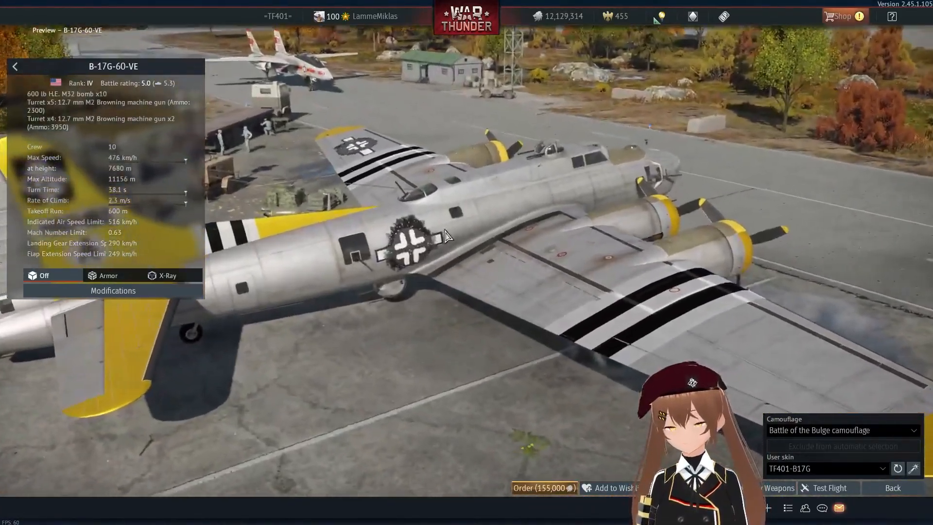